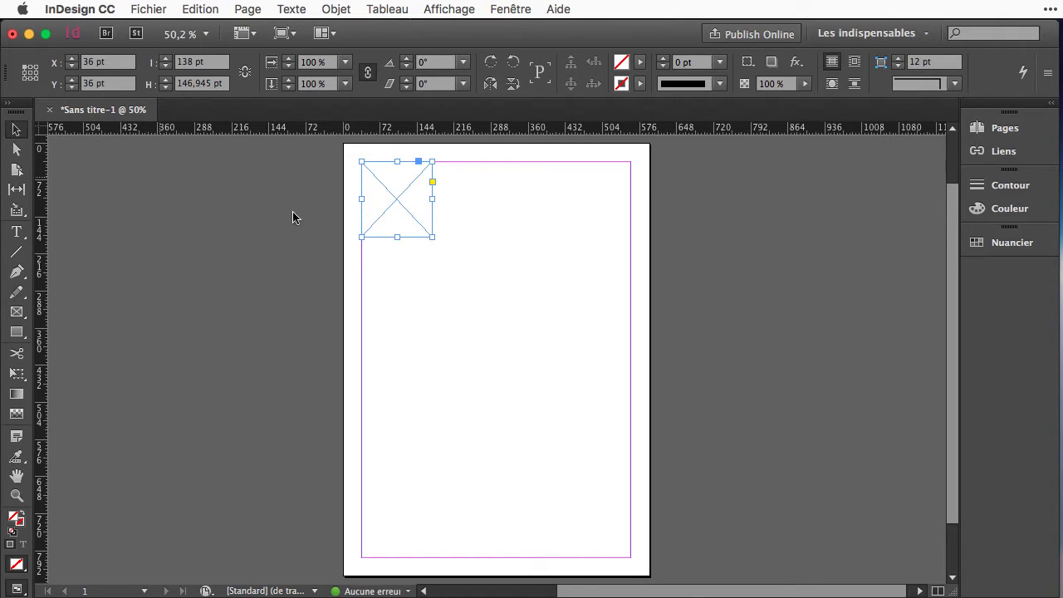
Duplicate the image frame twice across to the right margin and distribute the three frames evenly by their horizontal centers
{"action": "left_click_drag", "start_coordinate": [397, 215], "coordinate": [592, 217]}
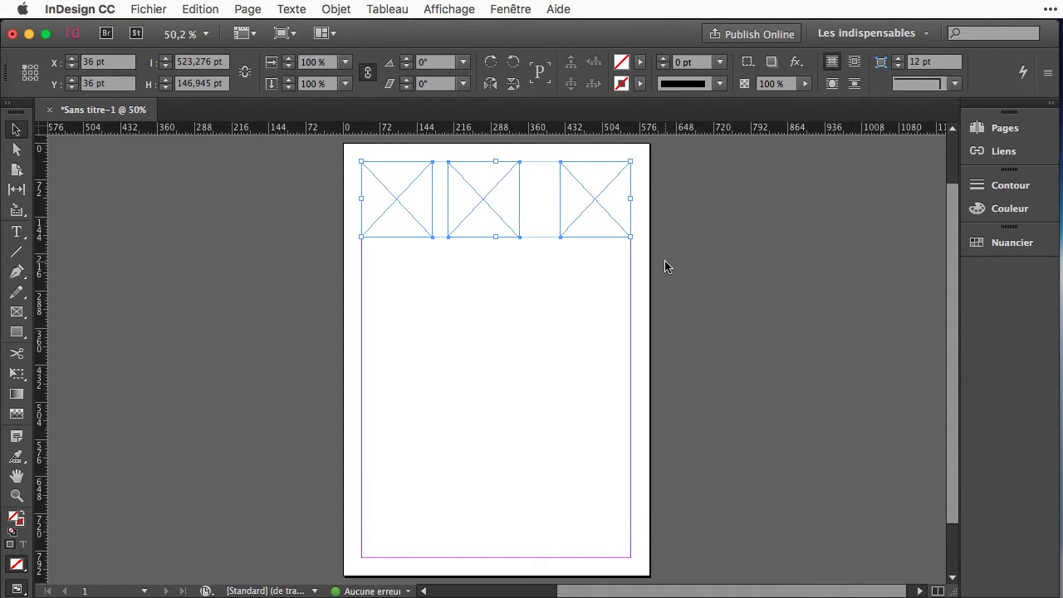
{"action": "left_click", "coordinate": [509, 9]}
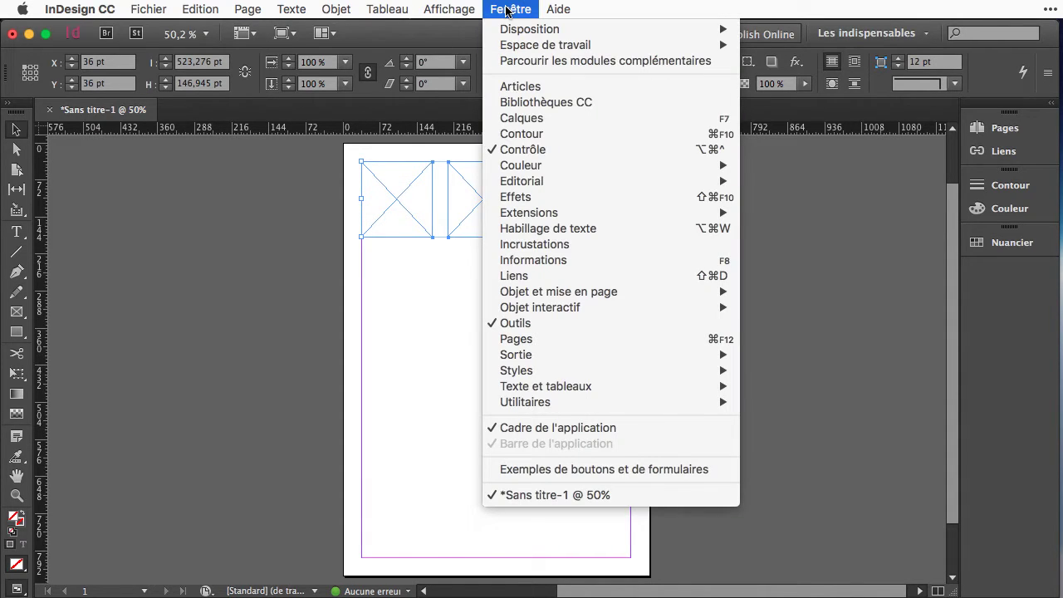
{"action": "mouse_move", "coordinate": [593, 293]}
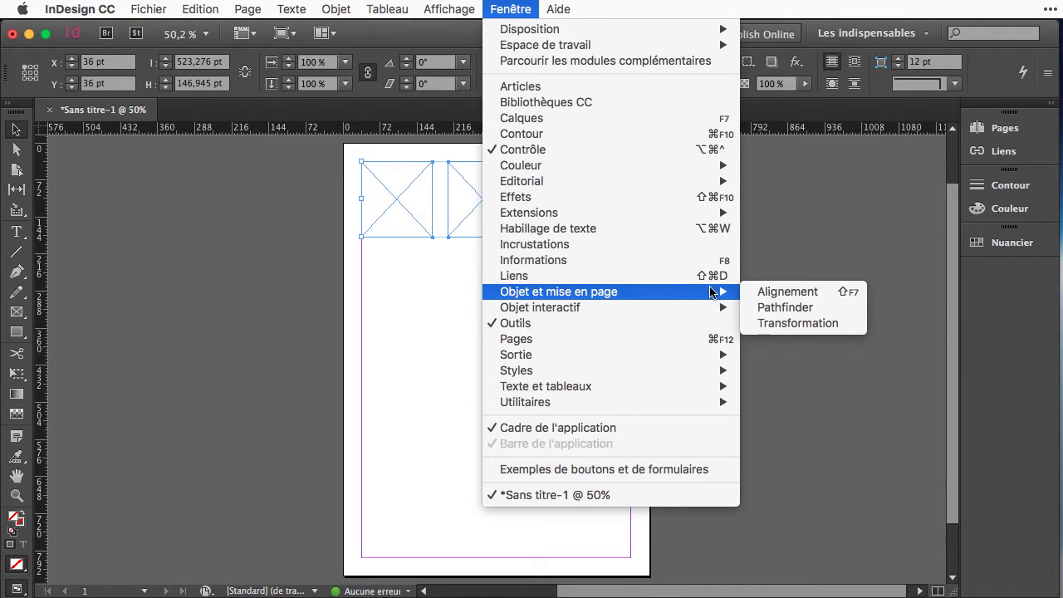
{"action": "left_click", "coordinate": [786, 292]}
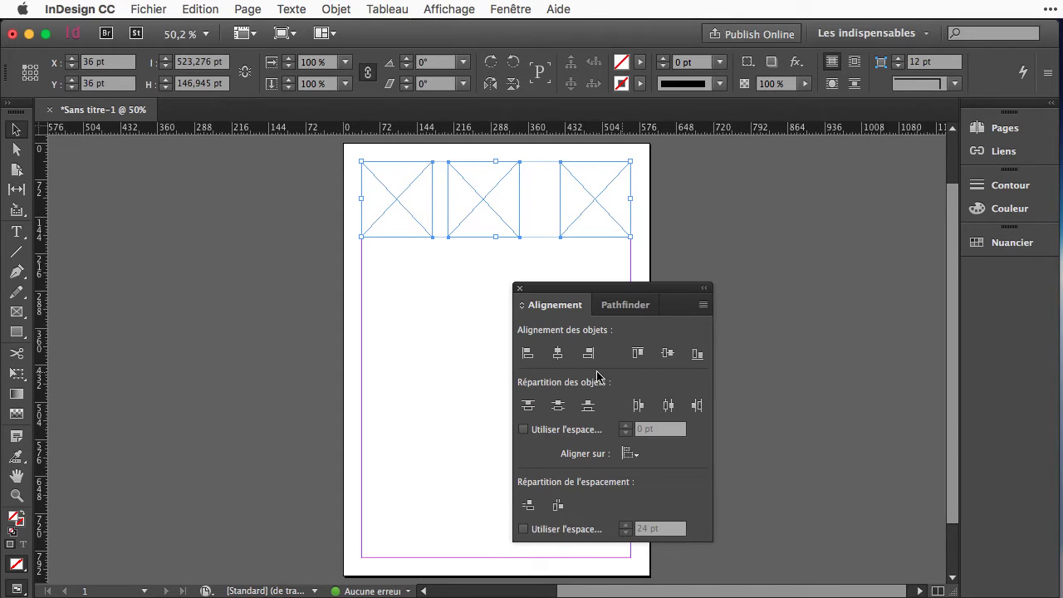
{"action": "left_click", "coordinate": [668, 407]}
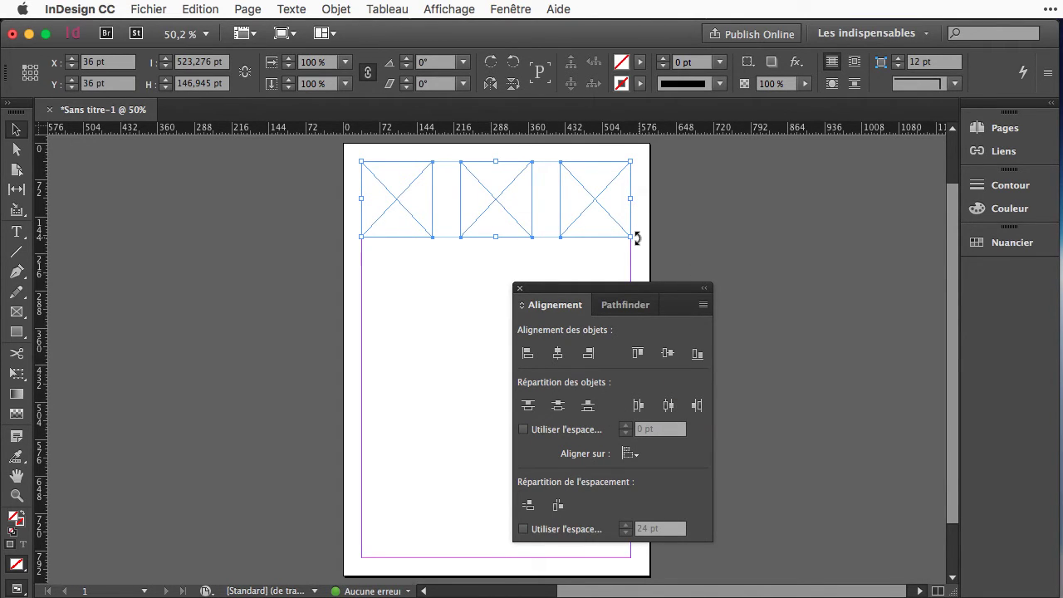
{"action": "left_click_drag", "start_coordinate": [637, 289], "coordinate": [844, 200]}
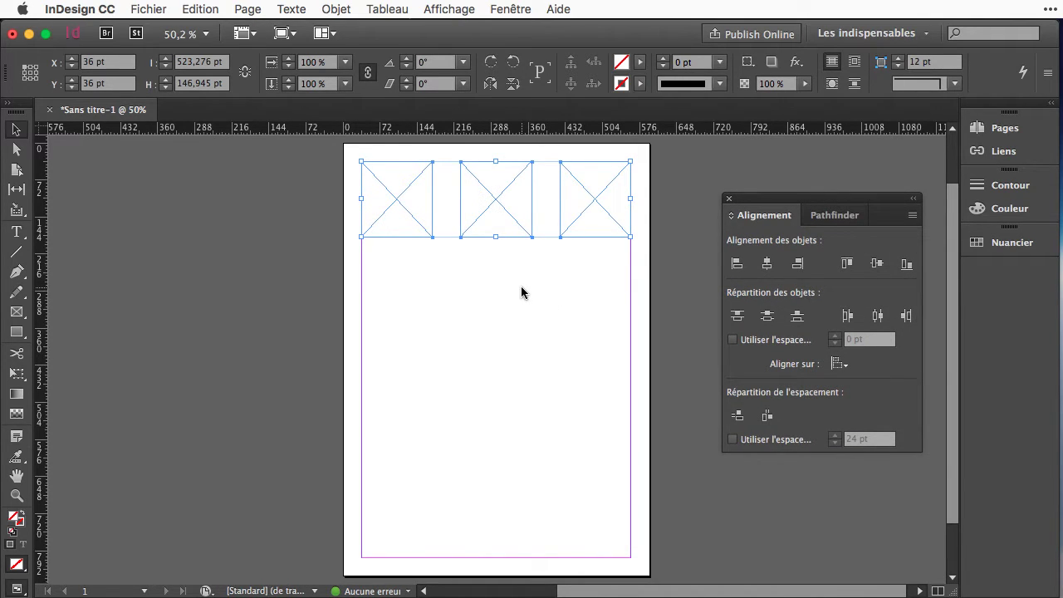
Group the three frames and duplicate the row down to the bottom margin, making four rows in all
{"action": "left_click", "coordinate": [325, 4]}
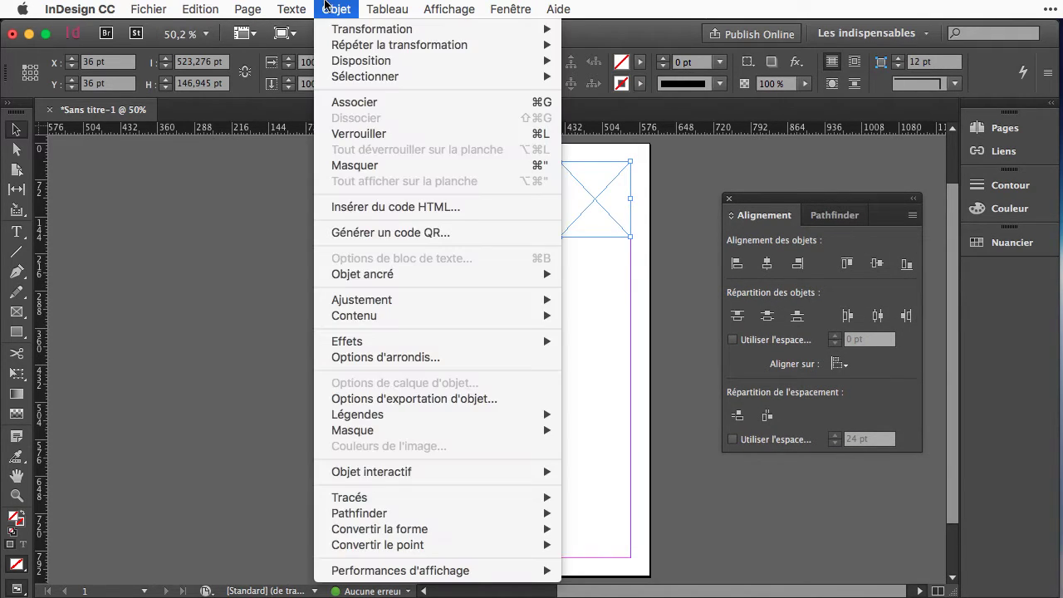
{"action": "left_click", "coordinate": [349, 104]}
{"action": "left_click_drag", "start_coordinate": [600, 221], "coordinate": [598, 551]}
Distribute the four grouped rows evenly by their vertical centers and ungroup them into individual frames
{"action": "key", "text": "super+a"}
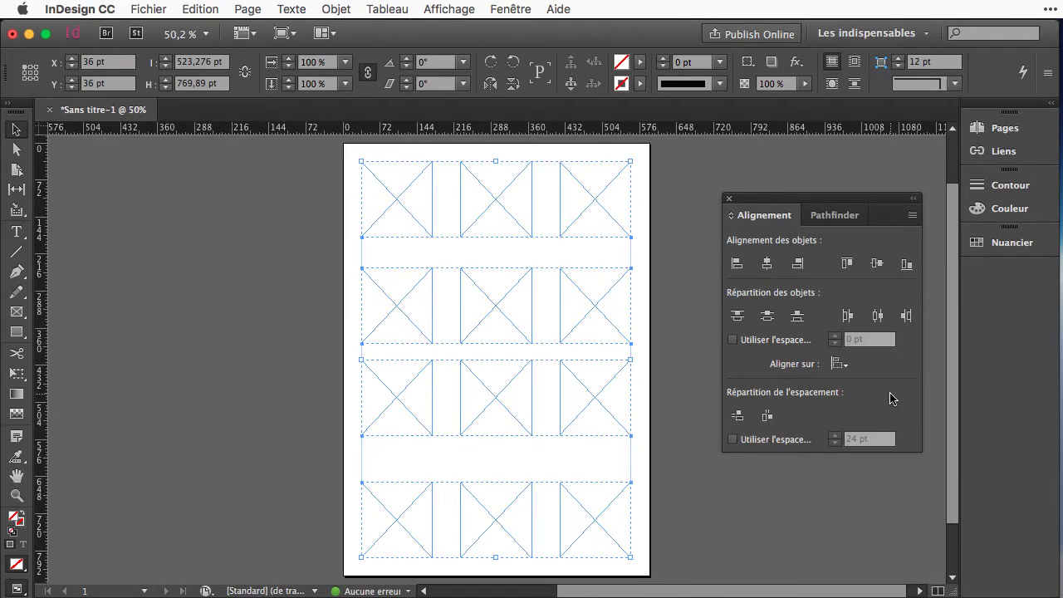
{"action": "left_click", "coordinate": [766, 317]}
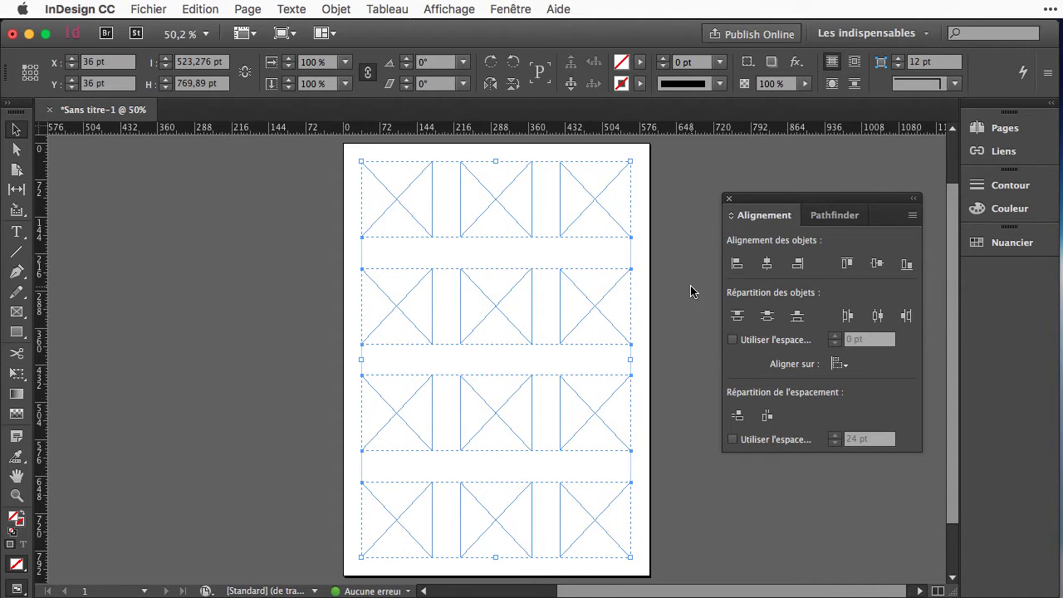
{"action": "left_click", "coordinate": [335, 9]}
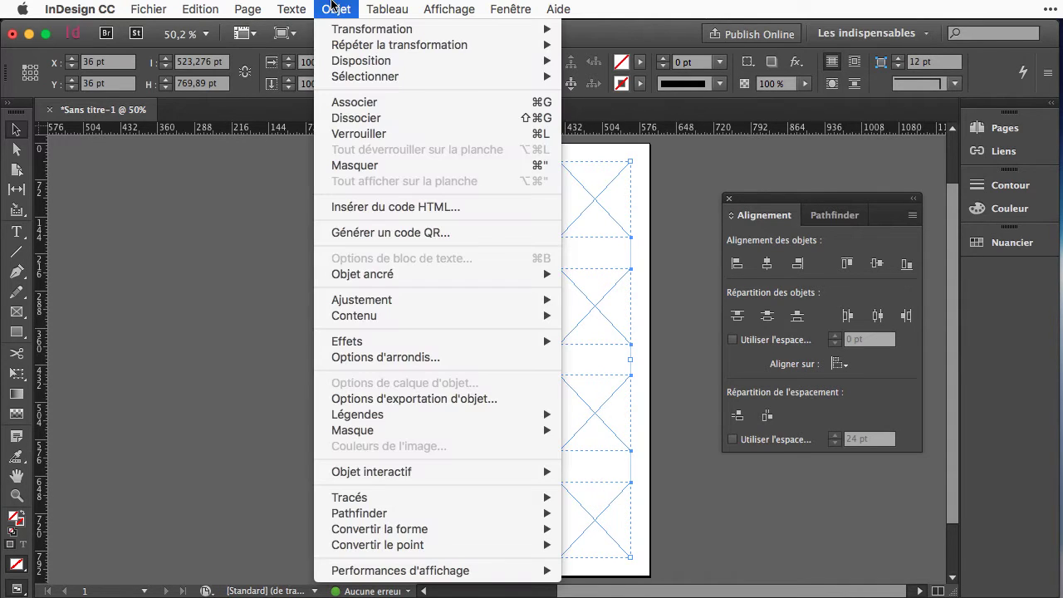
{"action": "left_click", "coordinate": [357, 121]}
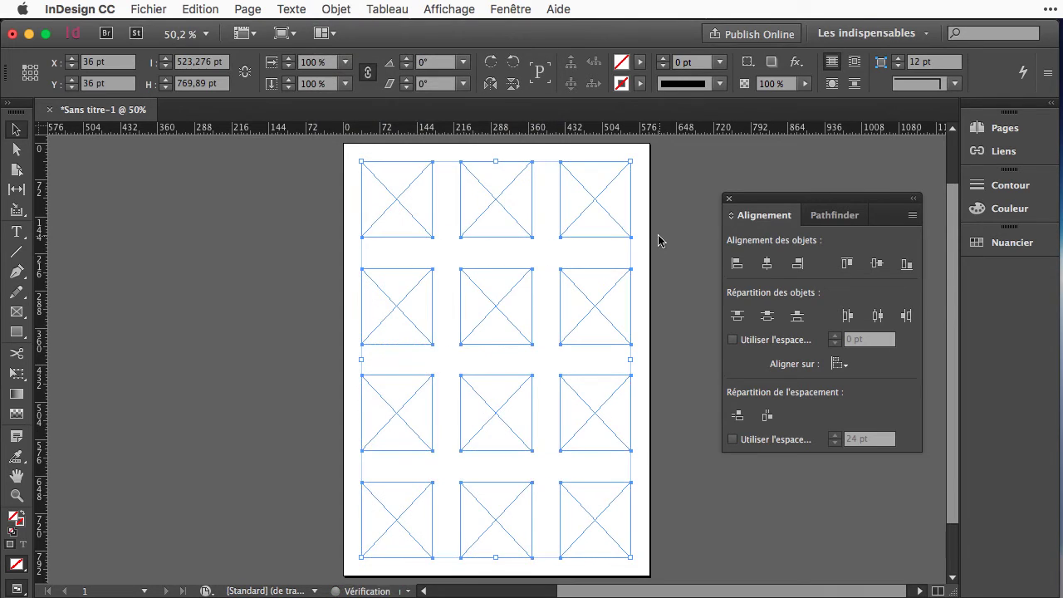
{"action": "left_click", "coordinate": [658, 241]}
{"action": "left_click", "coordinate": [606, 232]}
{"action": "left_click", "coordinate": [505, 215]}
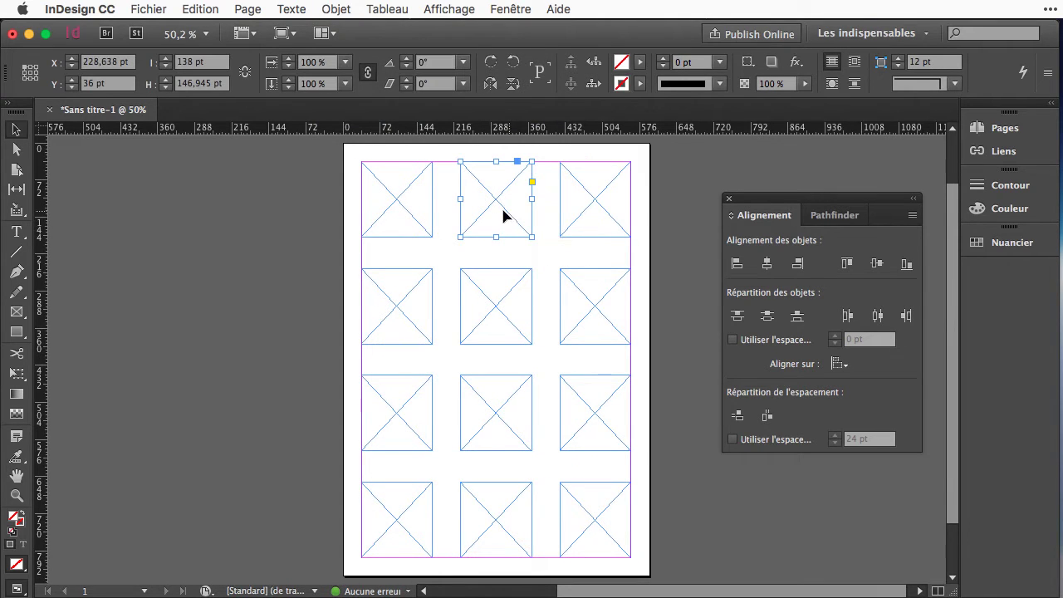
{"action": "left_click", "coordinate": [357, 181]}
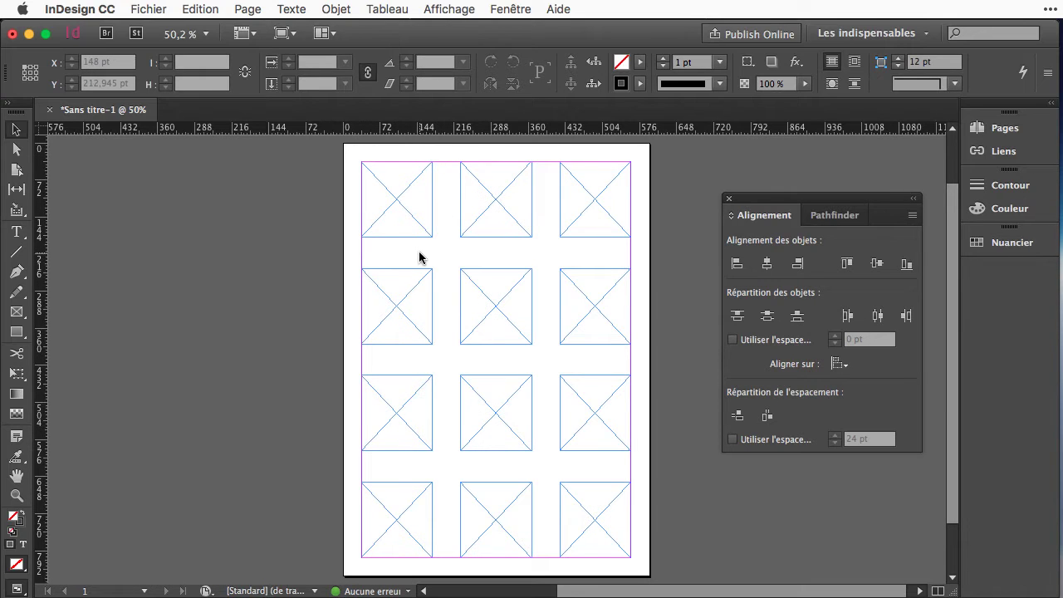
Fill all twelve frames with the green swatch C=75 M=5 J=100 N=0
{"action": "left_click_drag", "start_coordinate": [338, 143], "coordinate": [648, 568]}
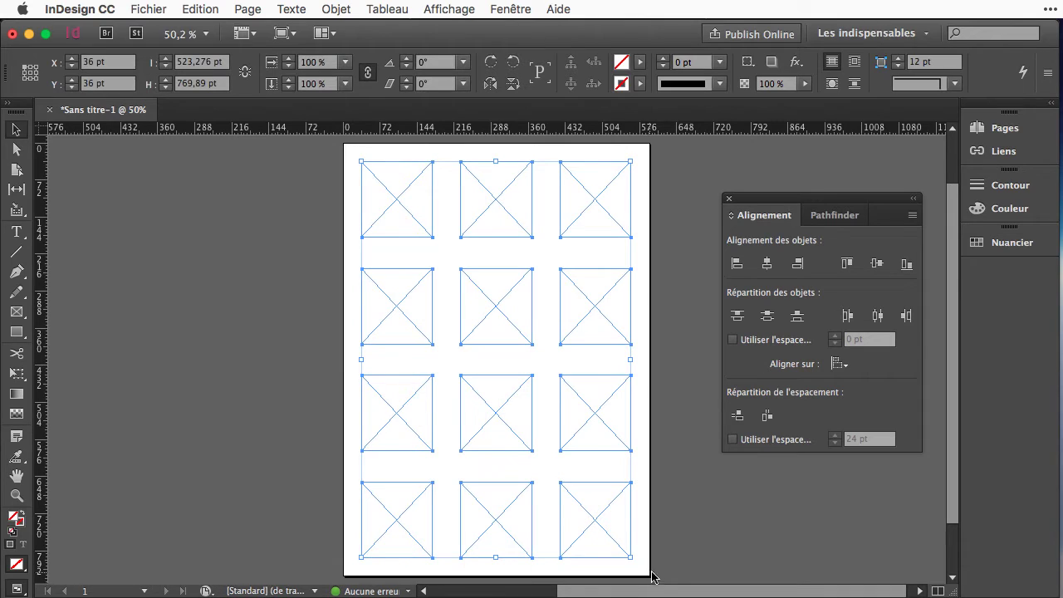
{"action": "left_click", "coordinate": [1005, 243]}
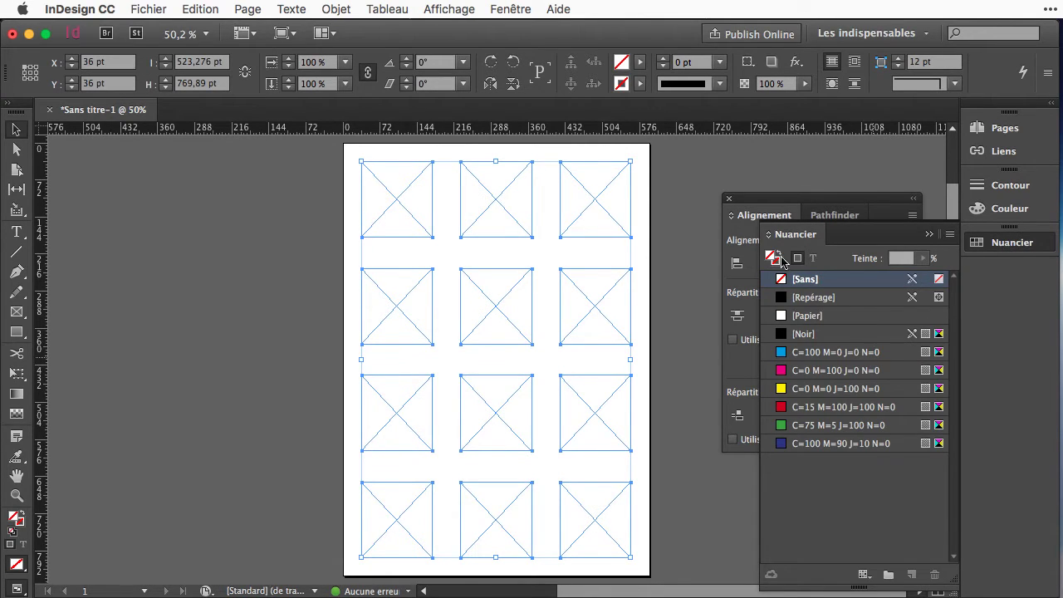
{"action": "left_click", "coordinate": [800, 428]}
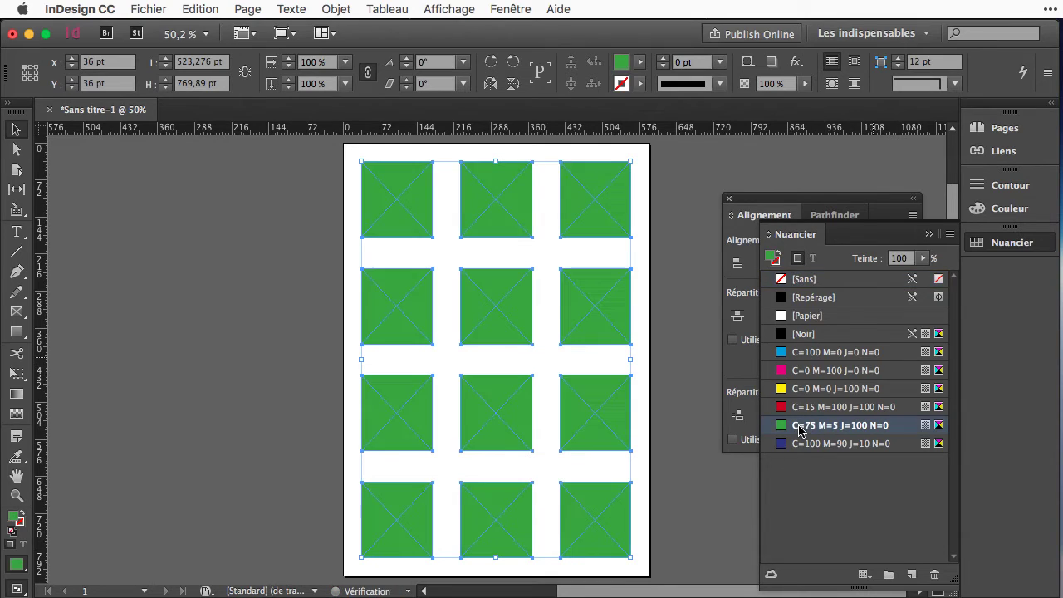
{"action": "left_click", "coordinate": [640, 358]}
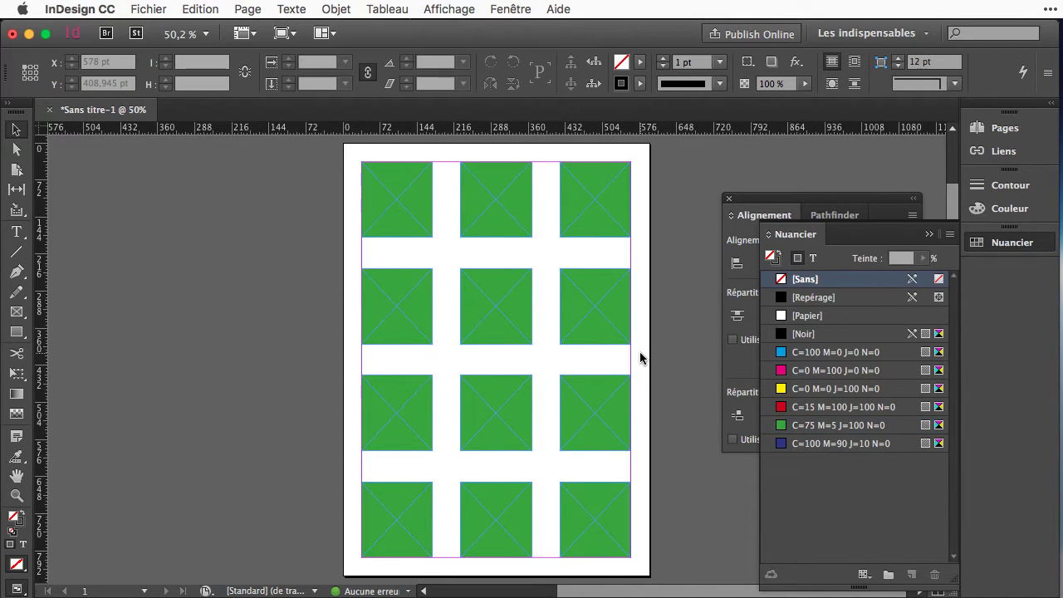
{"action": "left_click", "coordinate": [926, 236]}
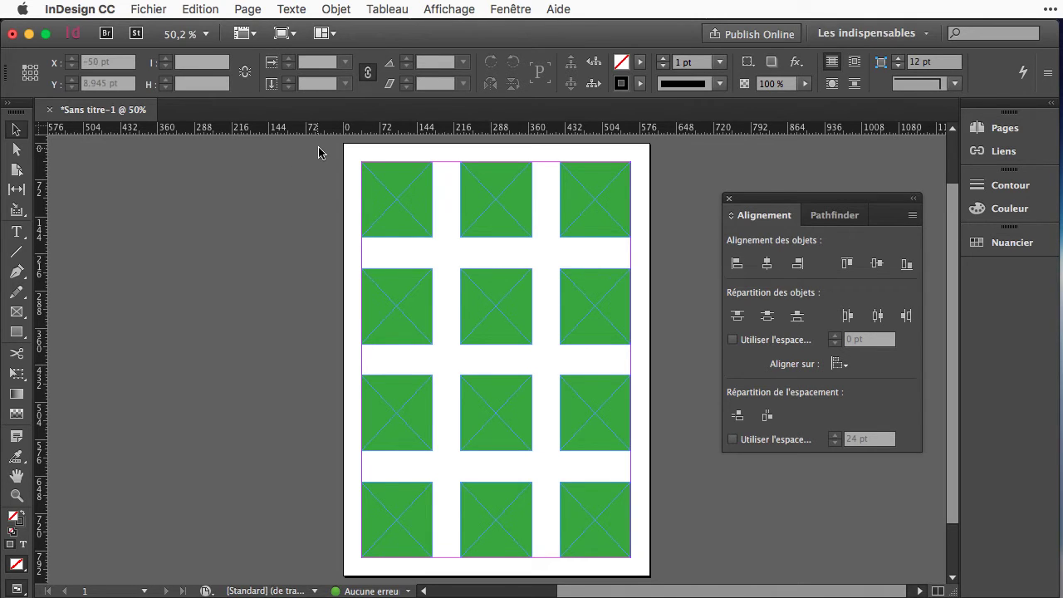
Display the available scripts and locate CropMarks.jsx among the application's JavaScript samples
{"action": "left_click", "coordinate": [517, 8]}
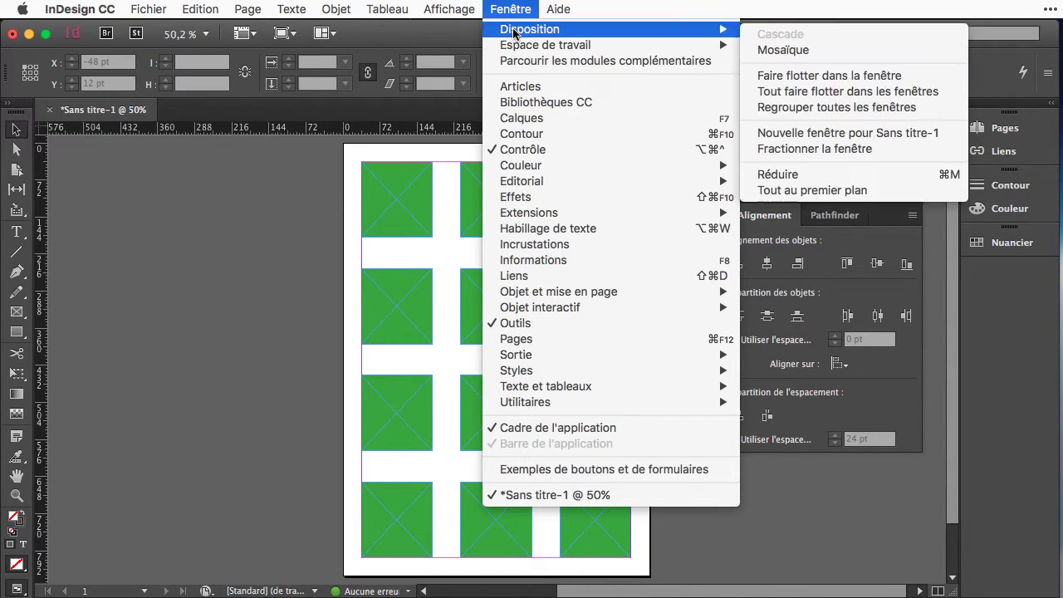
{"action": "mouse_move", "coordinate": [587, 404]}
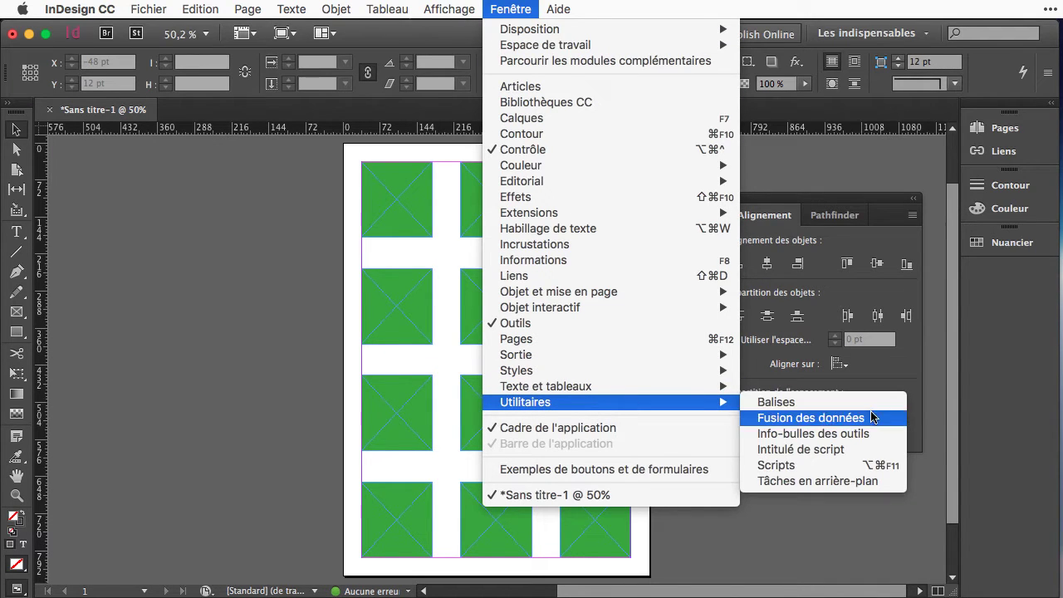
{"action": "left_click", "coordinate": [776, 465]}
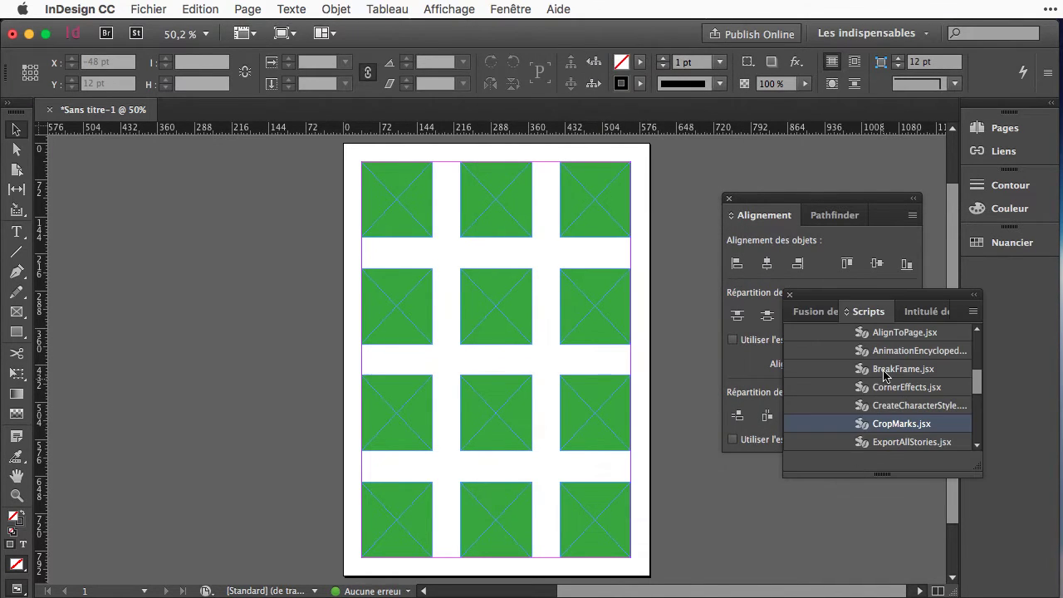
{"action": "scroll", "coordinate": [868, 353], "scroll_direction": "up", "scroll_amount": 5}
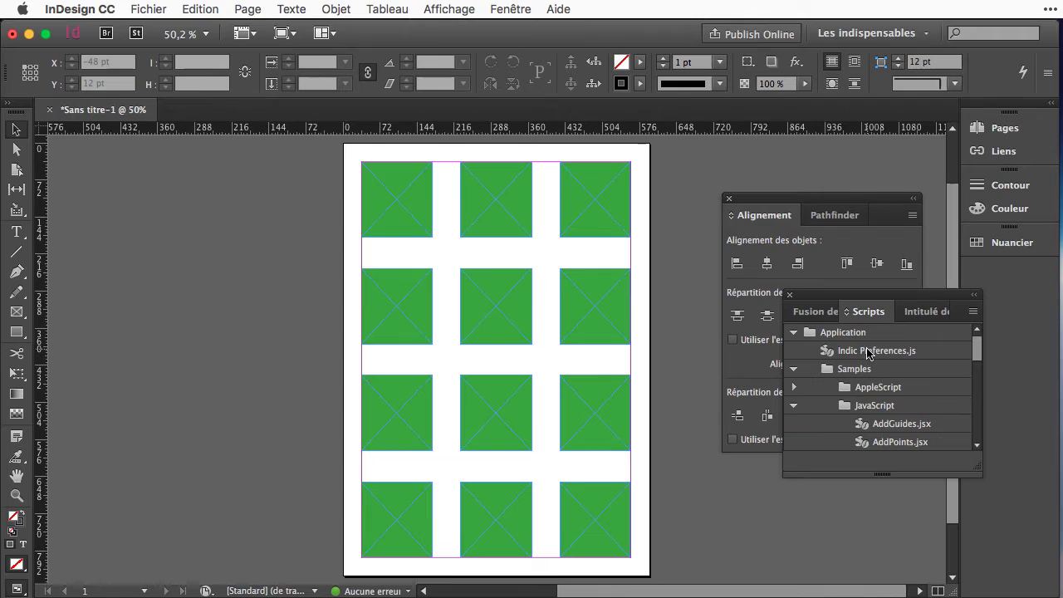
{"action": "left_click", "coordinate": [846, 407]}
{"action": "scroll", "coordinate": [846, 410], "scroll_direction": "down", "scroll_amount": 4}
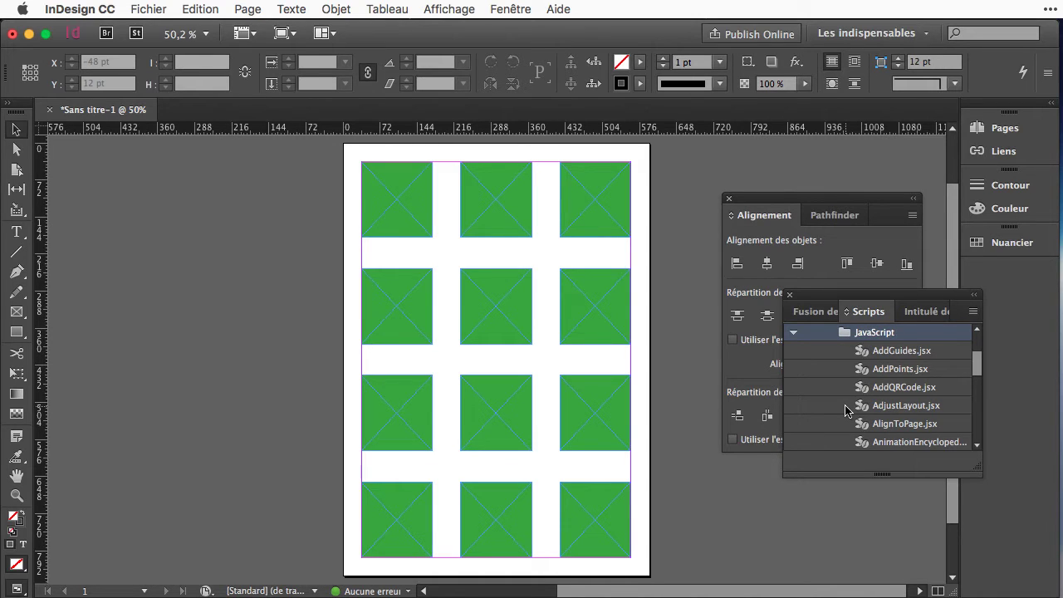
{"action": "scroll", "coordinate": [845, 411], "scroll_direction": "down", "scroll_amount": 5}
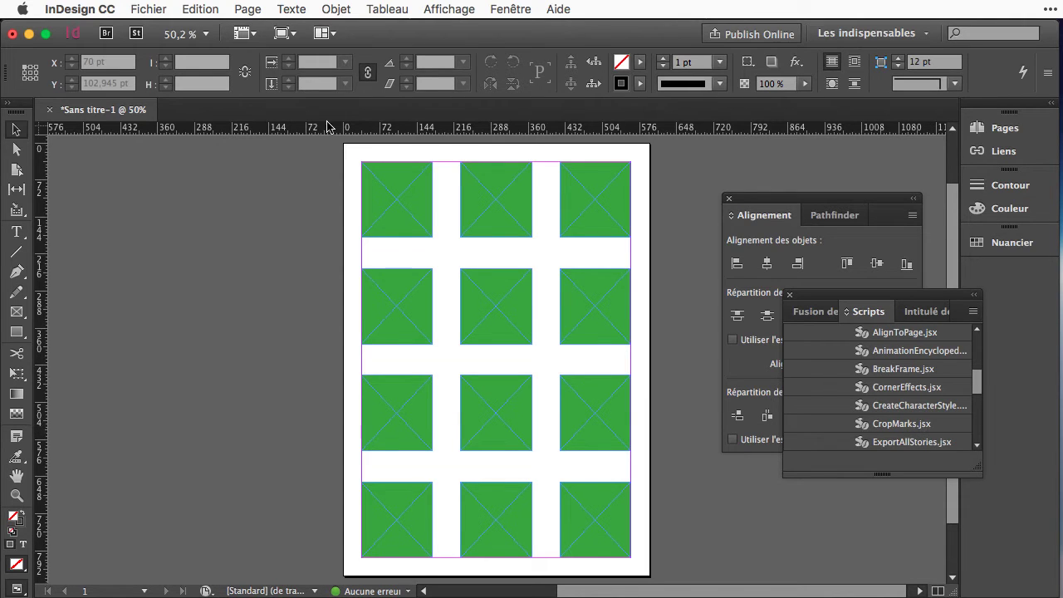
Run CropMarks.jsx on all twelve frames, drawing crop marks around each object with registration marks disabled
{"action": "left_click", "coordinate": [326, 158]}
{"action": "left_click_drag", "start_coordinate": [326, 154], "coordinate": [646, 564]}
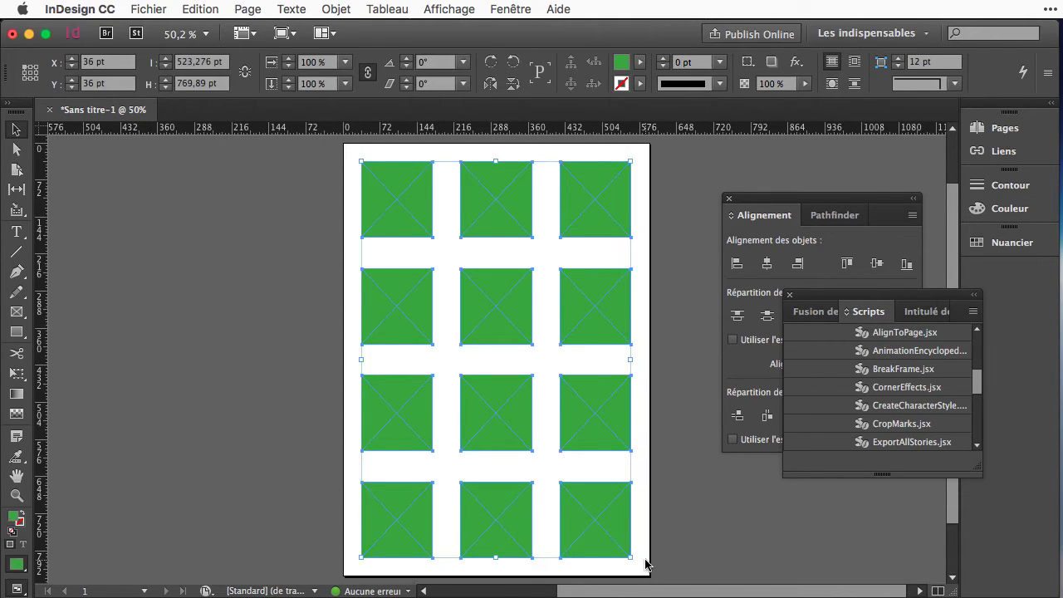
{"action": "left_click", "coordinate": [887, 425]}
{"action": "double_click", "coordinate": [887, 426]}
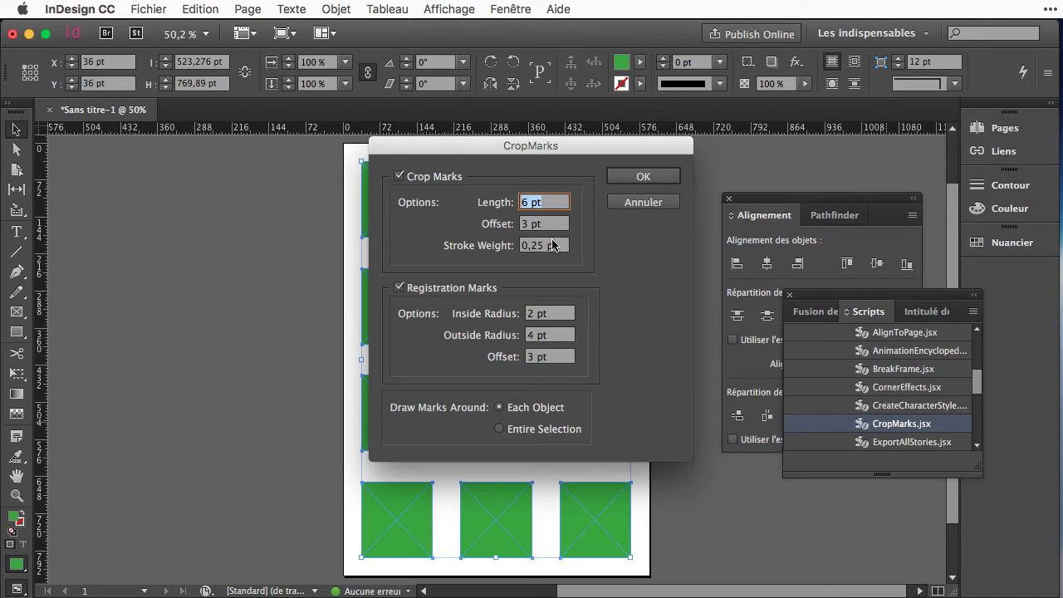
{"action": "left_click", "coordinate": [400, 287]}
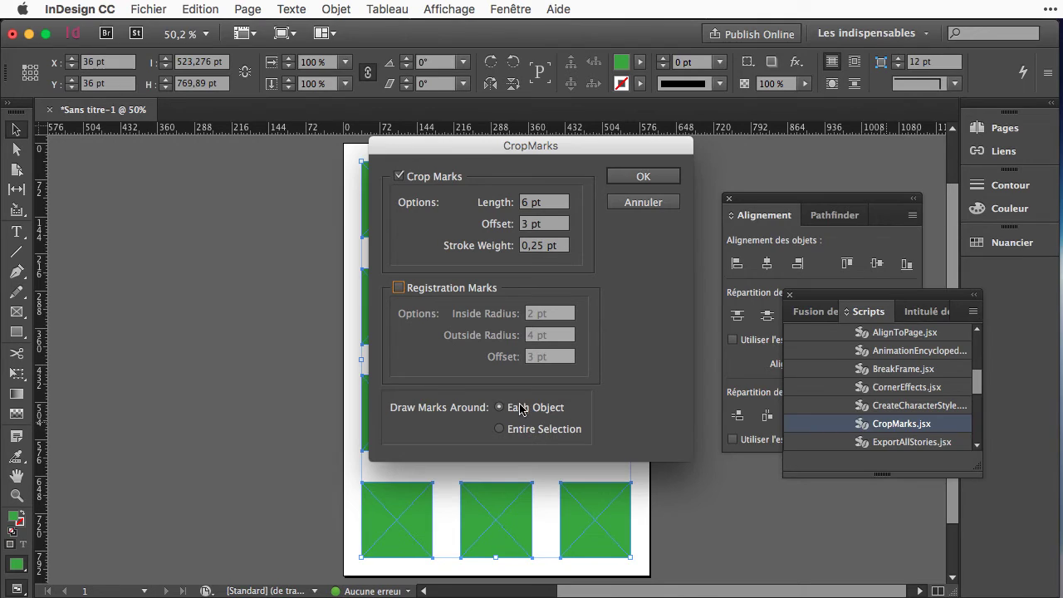
{"action": "left_click", "coordinate": [653, 177]}
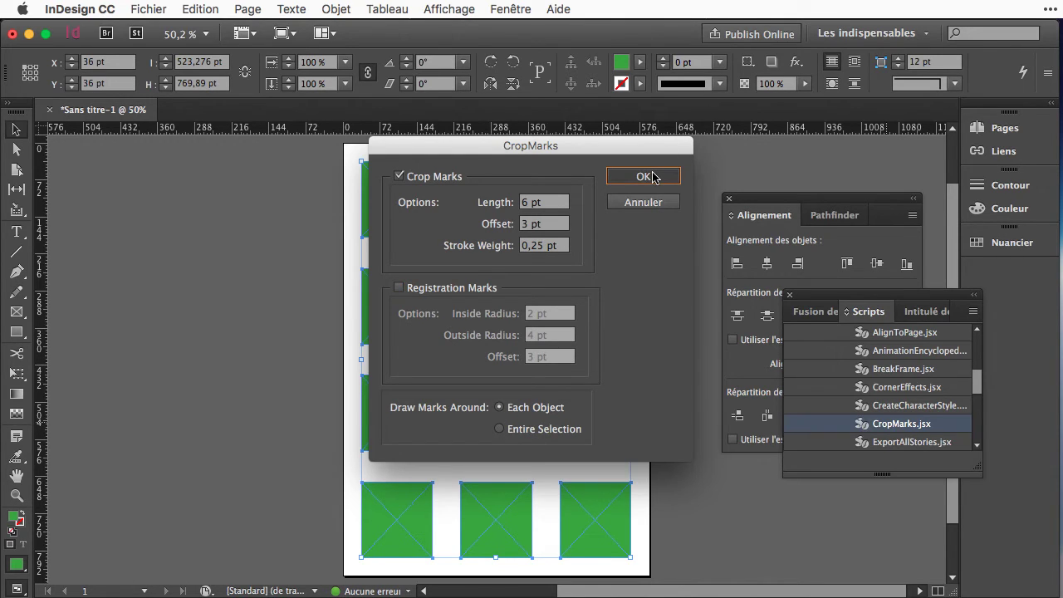
{"action": "left_click", "coordinate": [645, 176]}
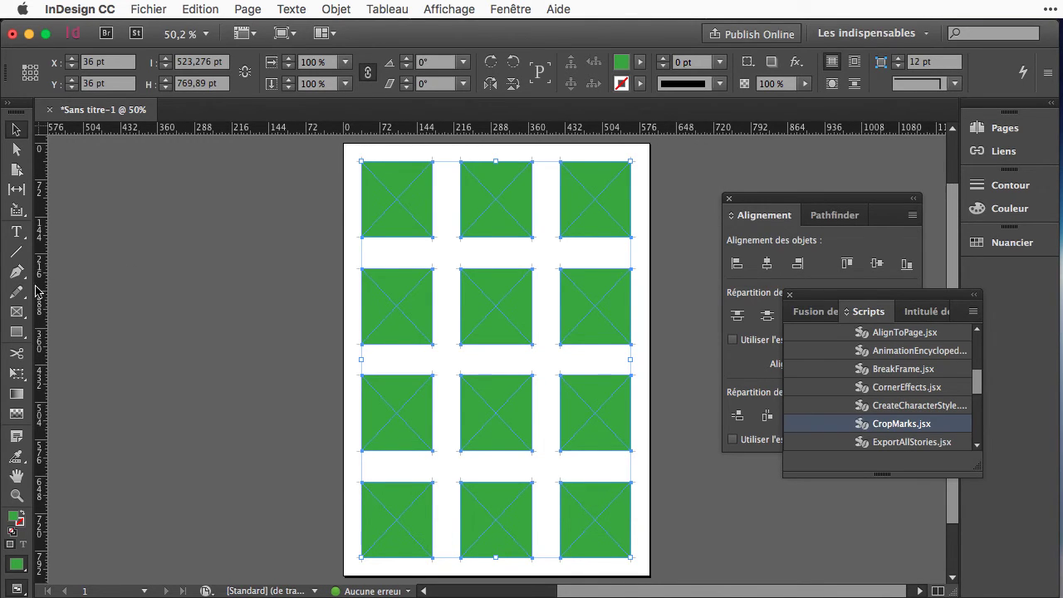
Examine the crop marks up close at the upper-left corner of the first green frame
{"action": "left_click", "coordinate": [17, 498]}
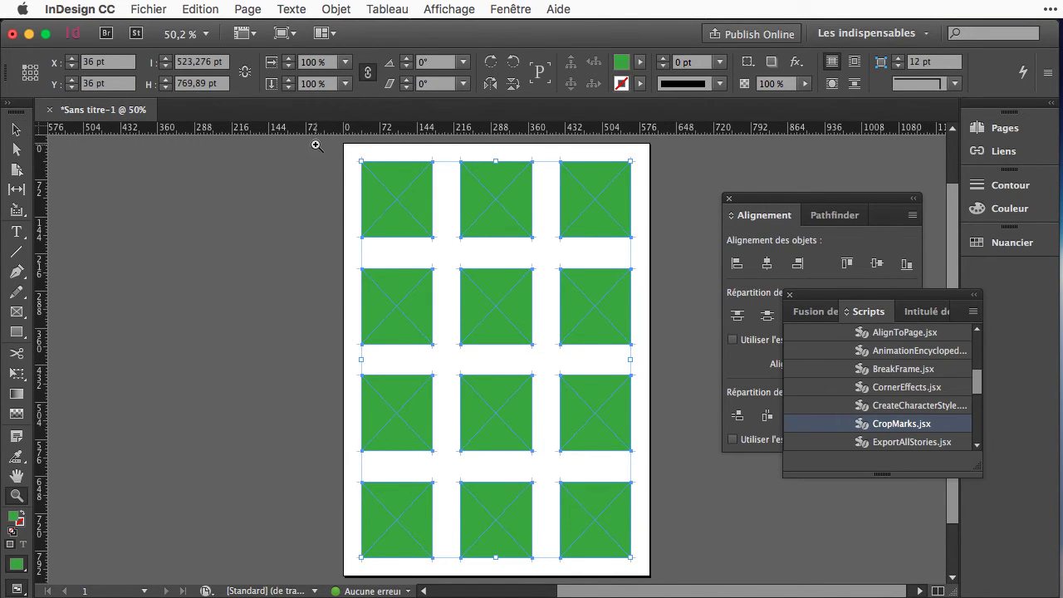
{"action": "left_click_drag", "start_coordinate": [316, 144], "coordinate": [488, 276]}
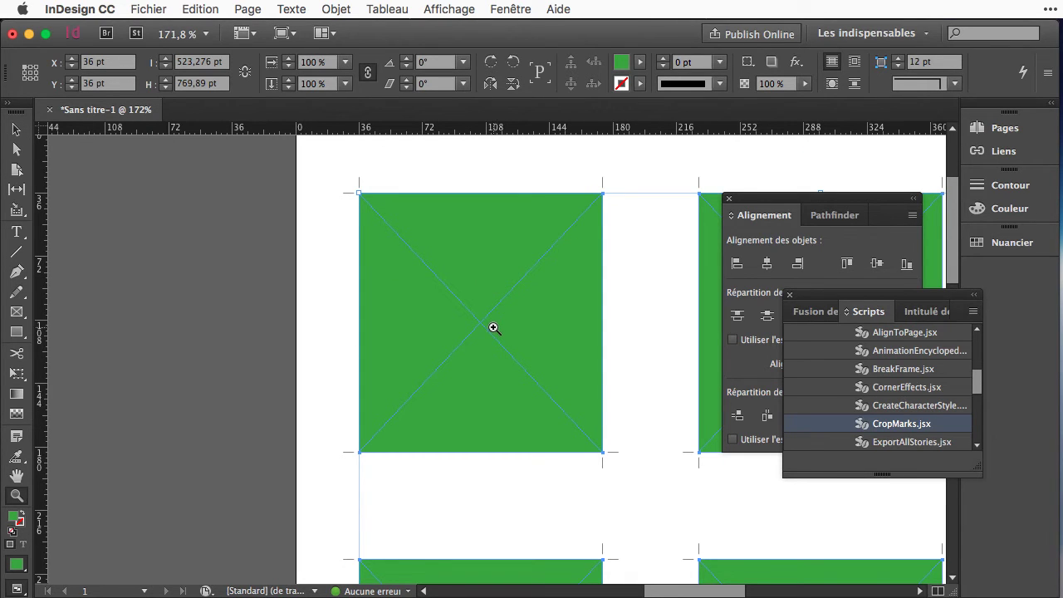
{"action": "left_click", "coordinate": [16, 130]}
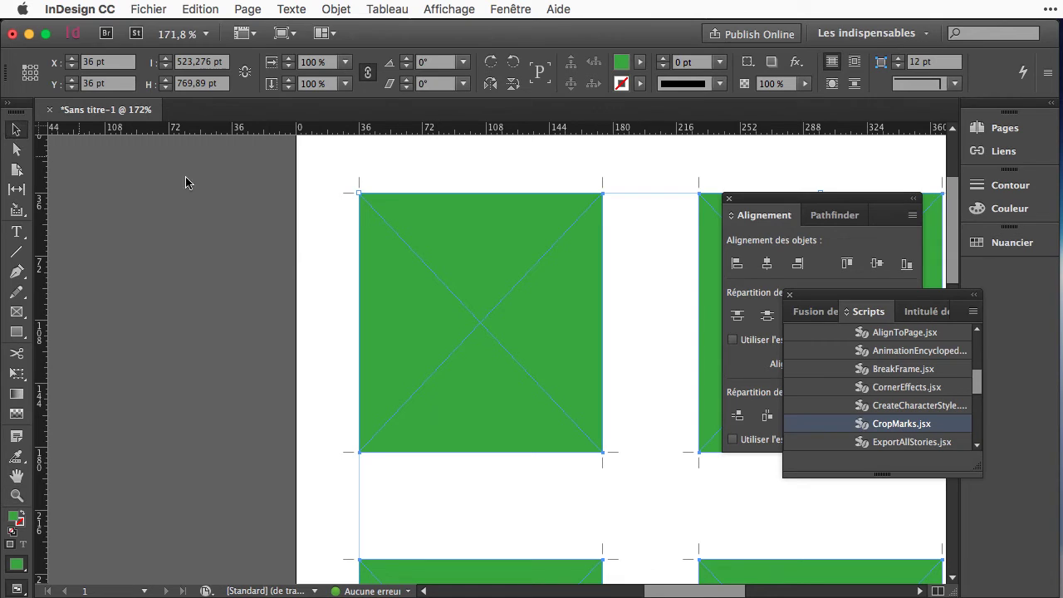
{"action": "left_click", "coordinate": [360, 183]}
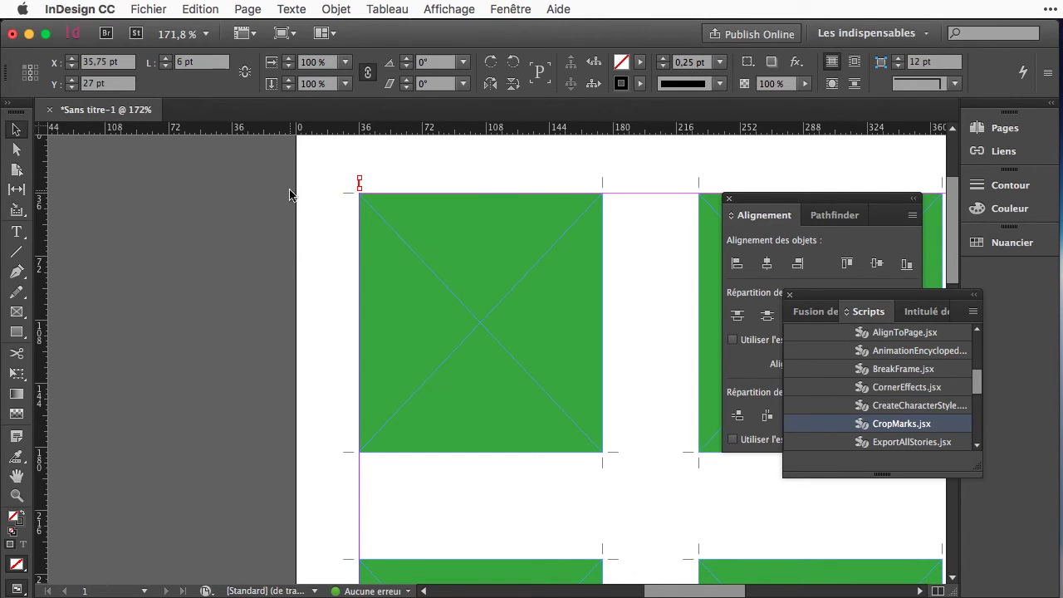
{"action": "left_click", "coordinate": [350, 193]}
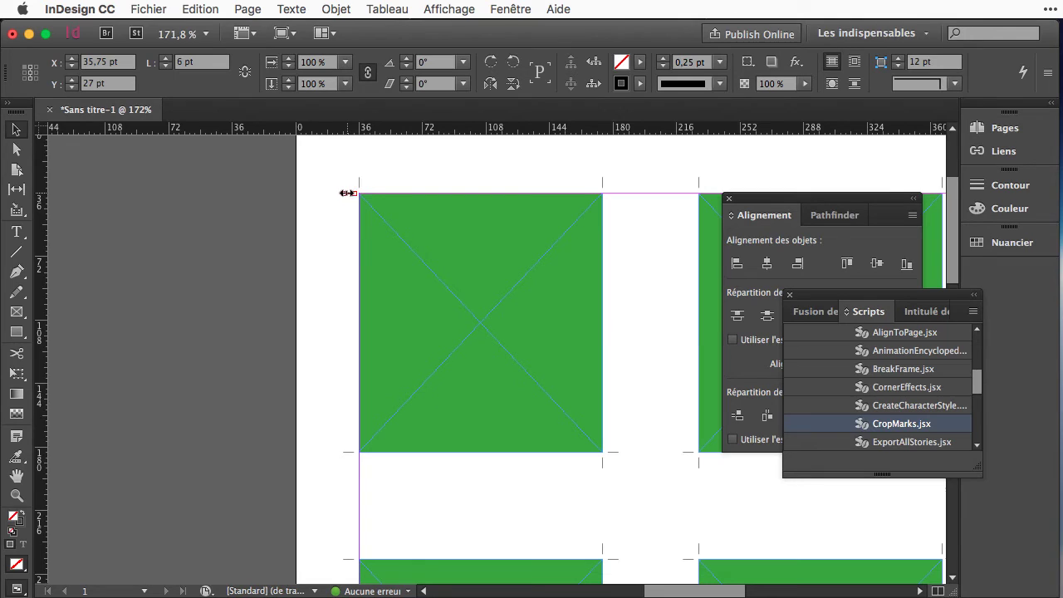
{"action": "left_click", "coordinate": [450, 261]}
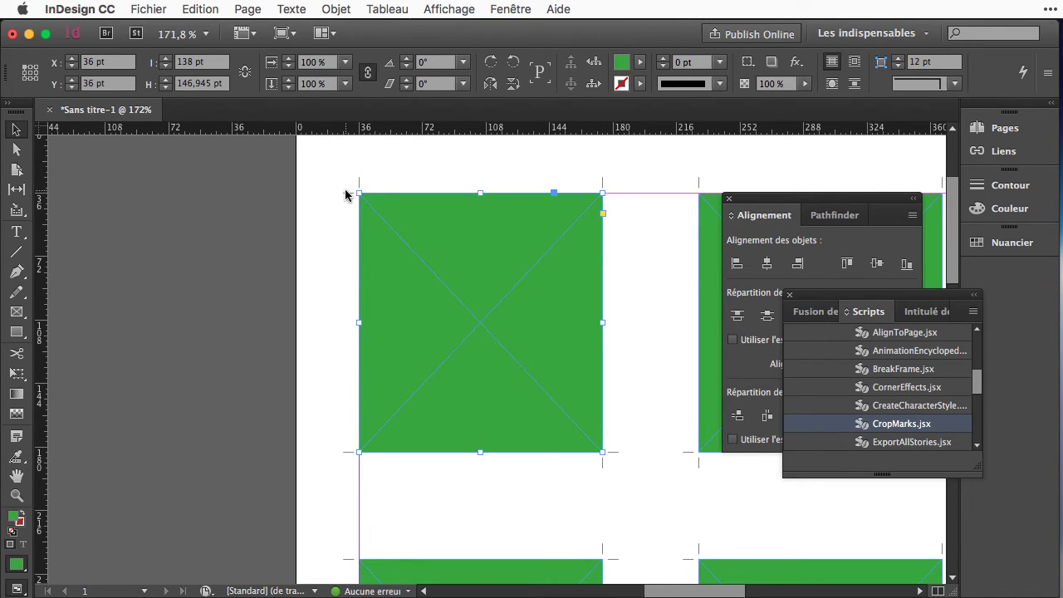
Select the single vertical crop mark above the upper-left corner of the first green frame
{"action": "left_click", "coordinate": [347, 195]}
{"action": "left_click", "coordinate": [359, 184]}
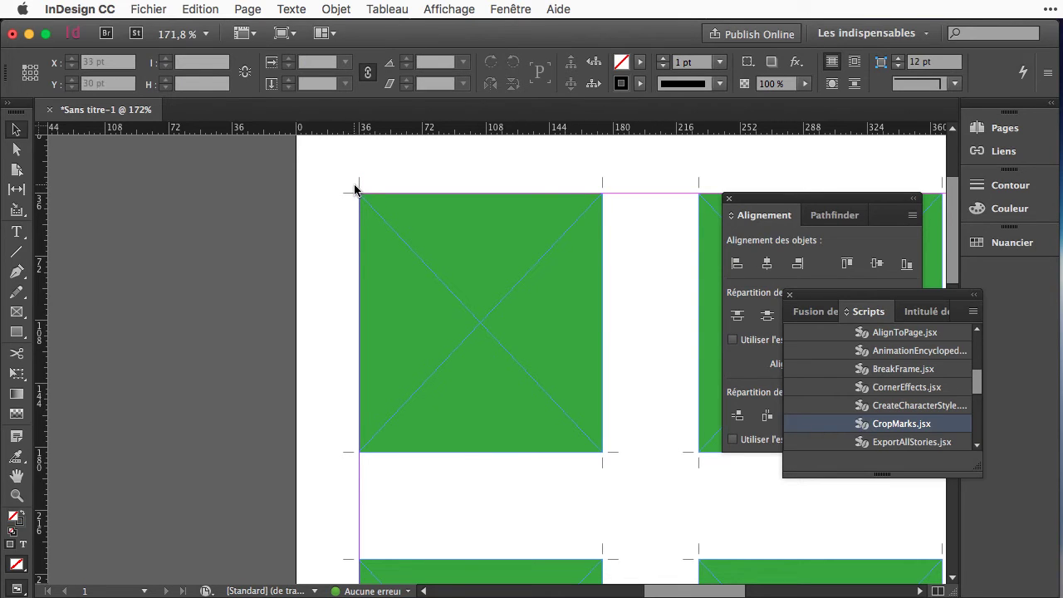
{"action": "left_click", "coordinate": [359, 185]}
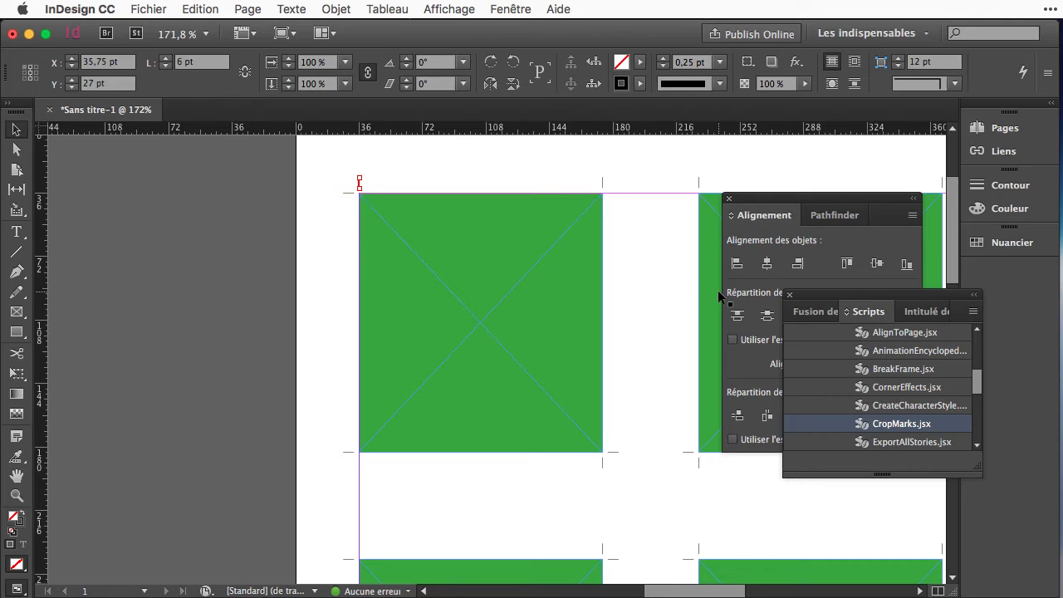
Display the document's layers and lock Calque 1, leaving the myCropMarks layer editable
{"action": "left_click_drag", "start_coordinate": [817, 300], "coordinate": [771, 287]}
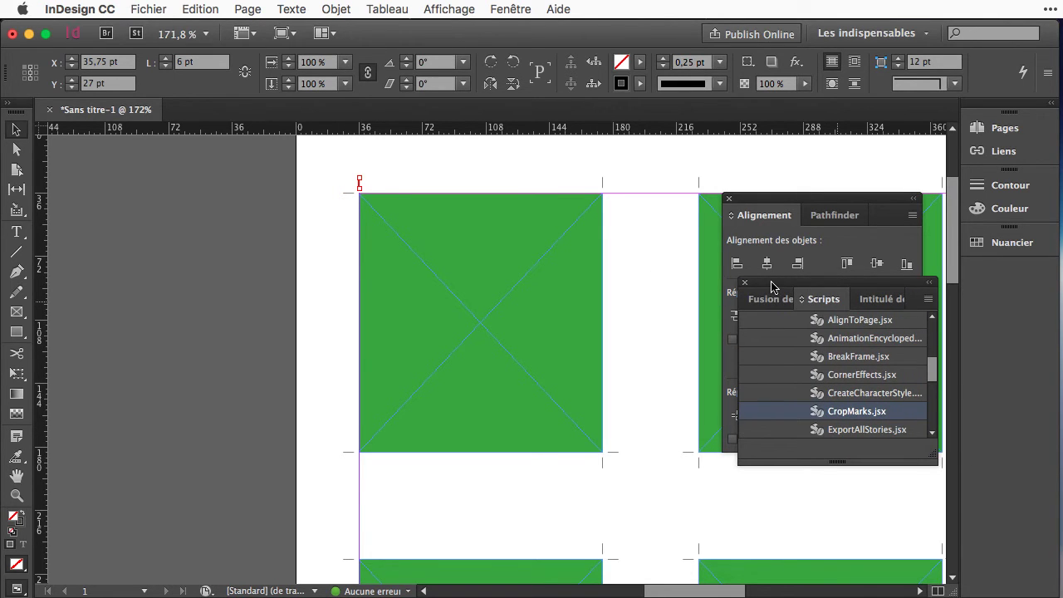
{"action": "key", "text": "F7"}
{"action": "left_click_drag", "start_coordinate": [979, 171], "coordinate": [799, 151]}
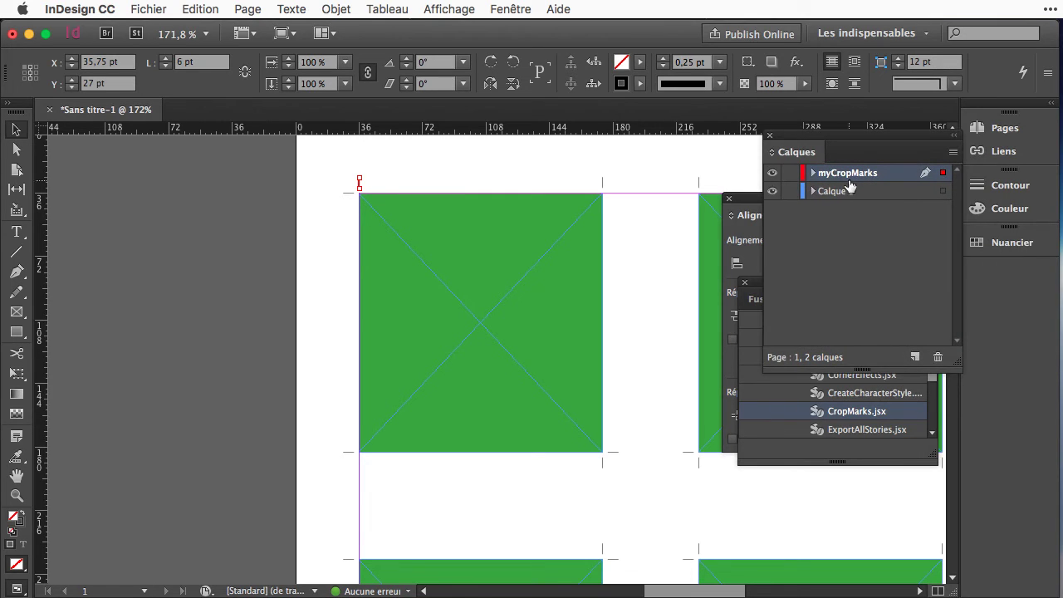
{"action": "left_click", "coordinate": [791, 191]}
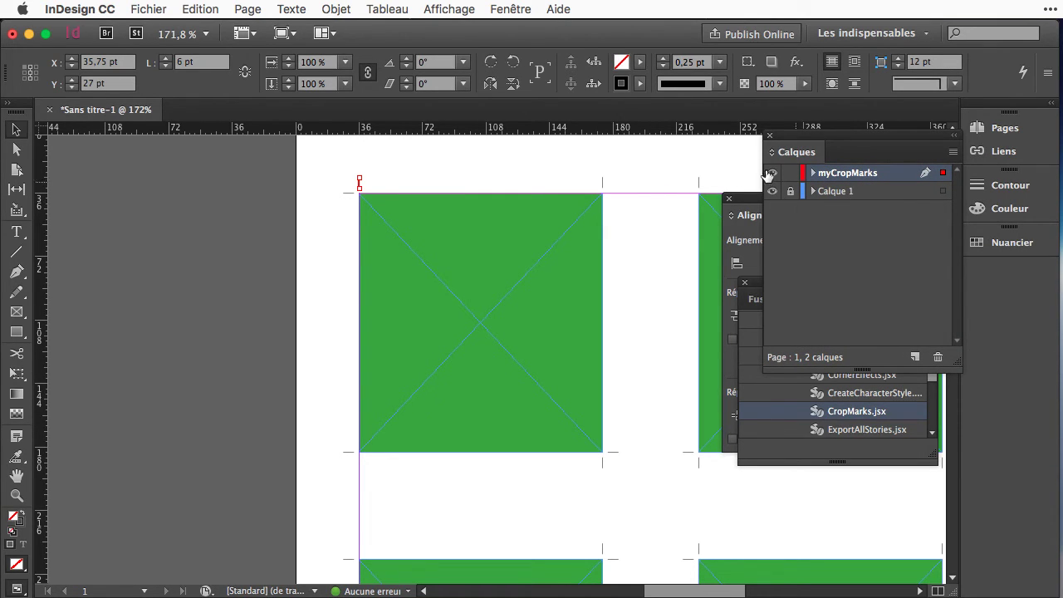
Select every crop mark on the myCropMarks layer and apply the [Repérage] swatch as their fill
{"action": "left_click", "coordinate": [943, 173]}
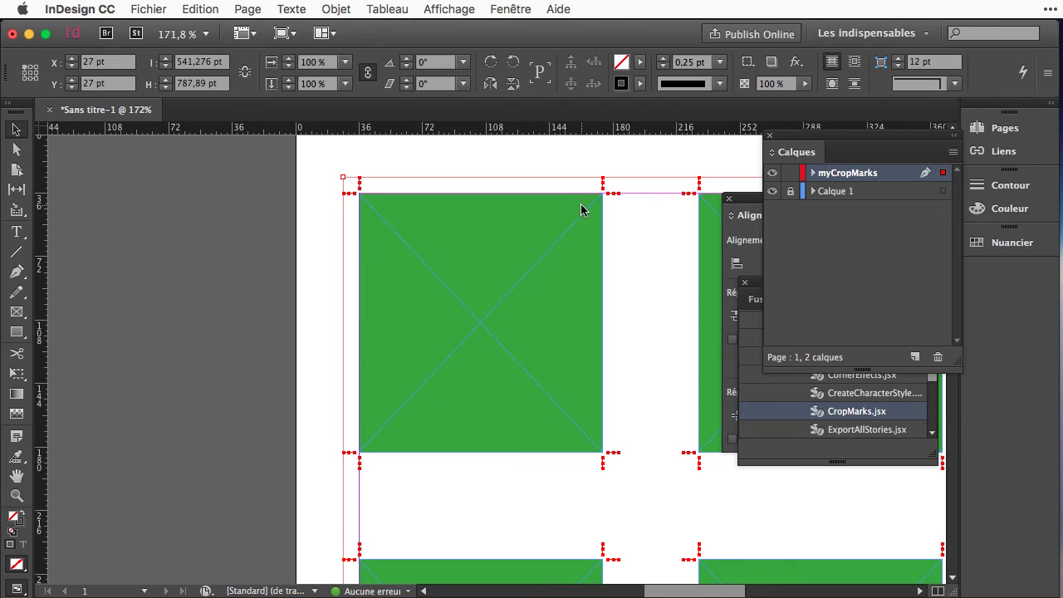
{"action": "left_click", "coordinate": [1000, 244]}
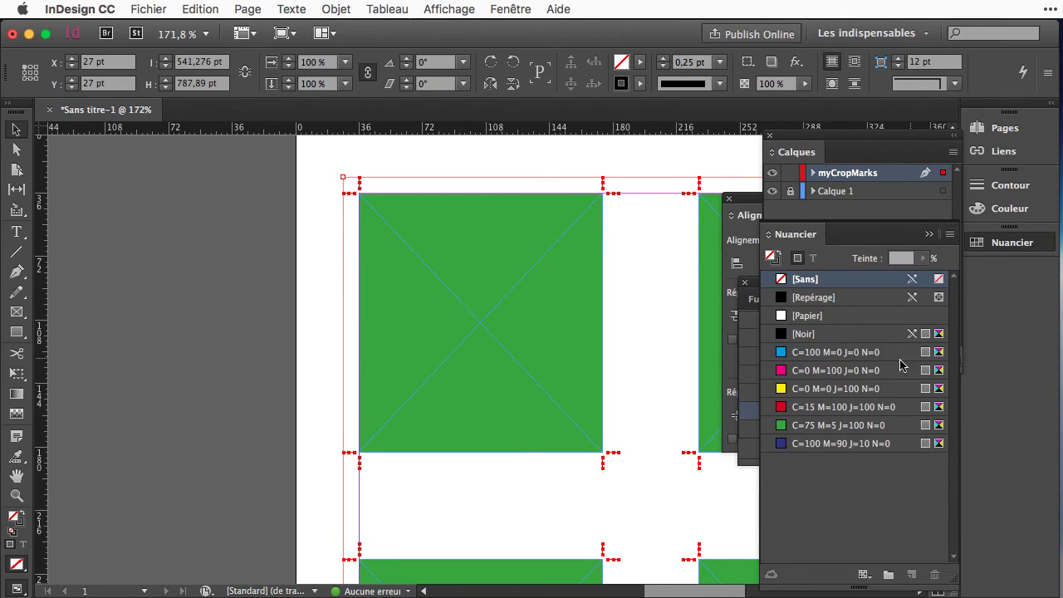
{"action": "left_click", "coordinate": [823, 301]}
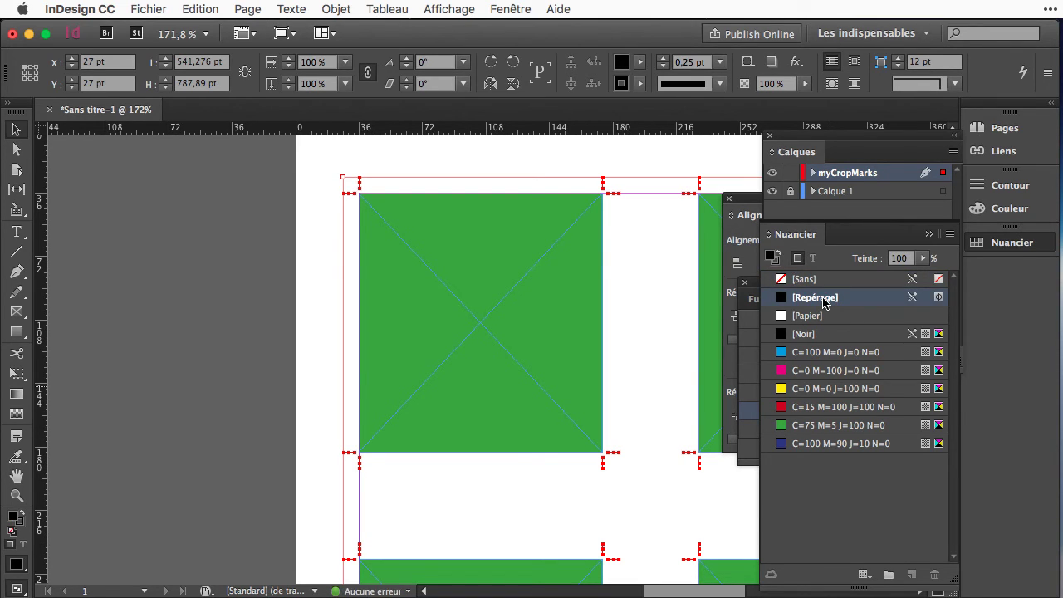